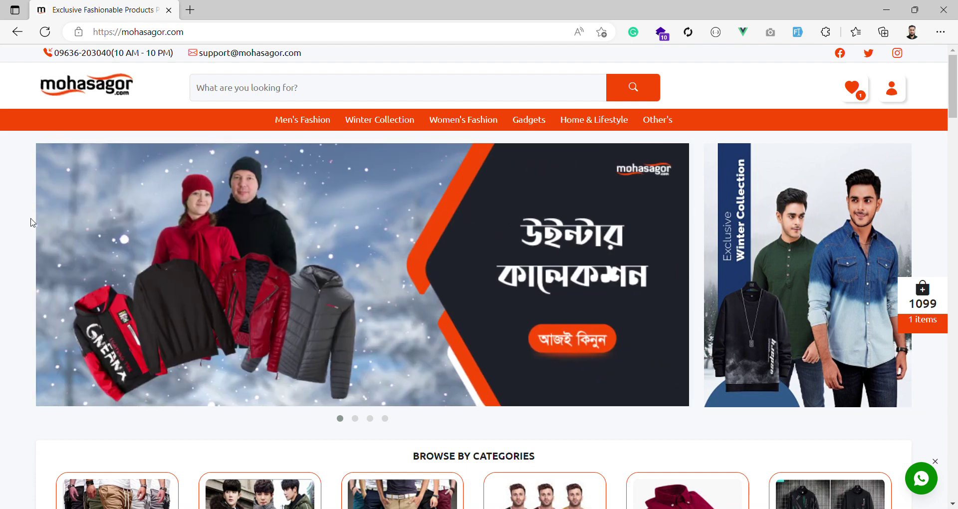
- Find the black and white SweatShirt Combo Offer under Winter Clothing and open its product page
scroll(55, 229, down, 3)
scroll(59, 233, up, 3)
scroll(61, 235, down, 7)
scroll(60, 235, down, 12)
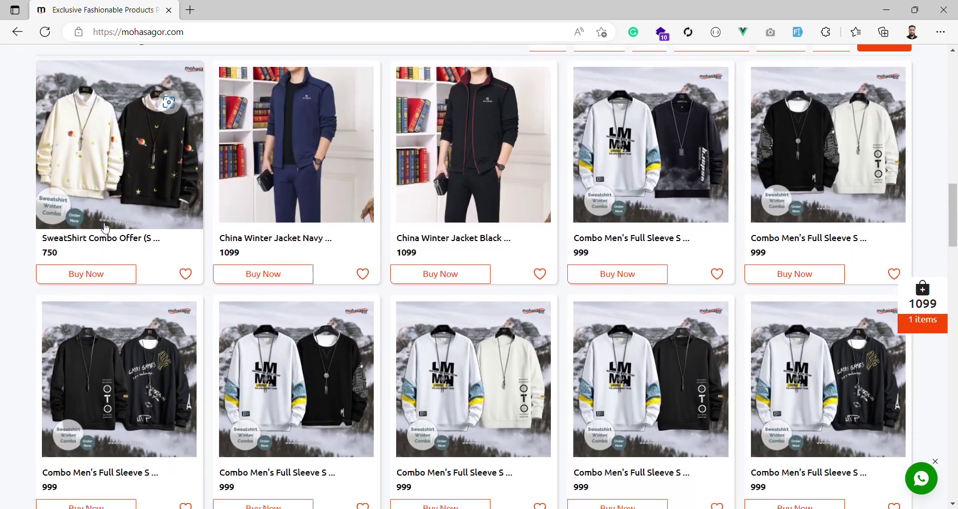
scroll(126, 238, up, 3)
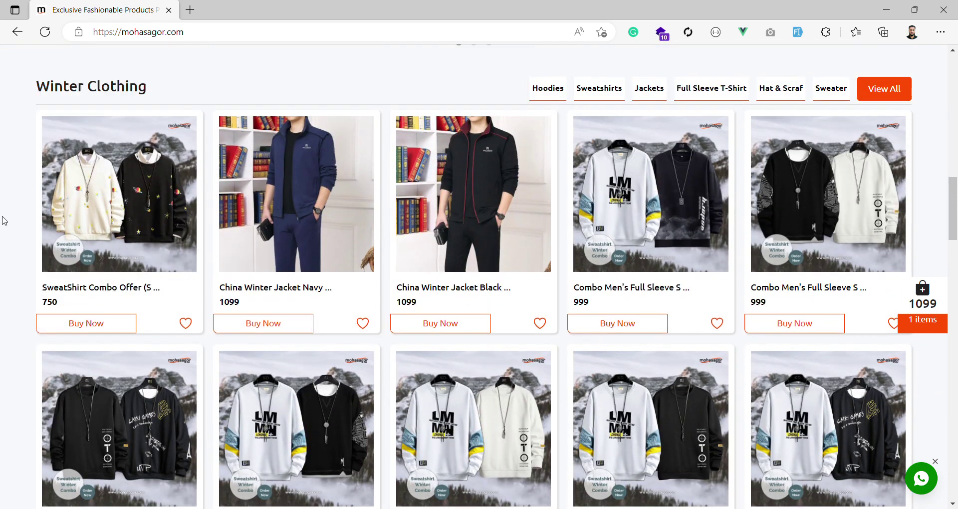
click(133, 218)
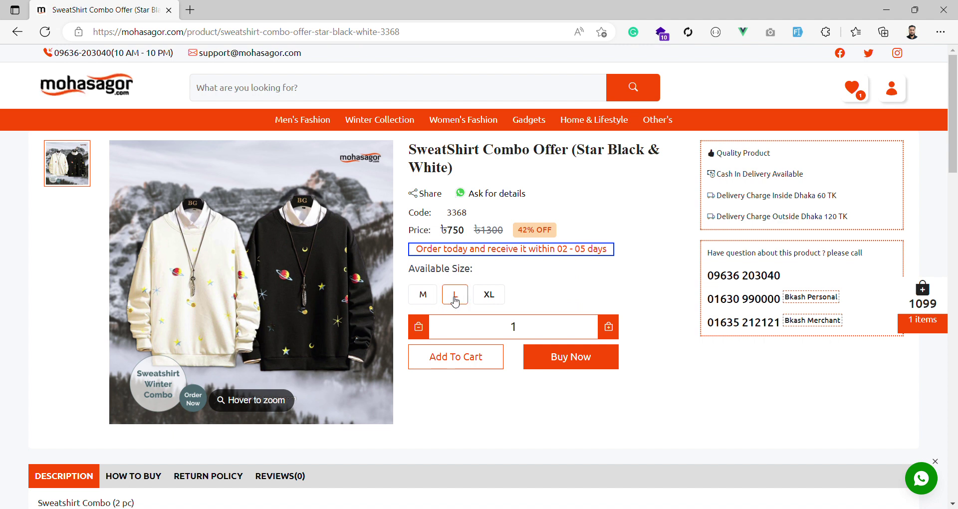
- Buy one sweatshirt combo in size L and remove the China Winter Jacket Navy from the order summary
click(455, 299)
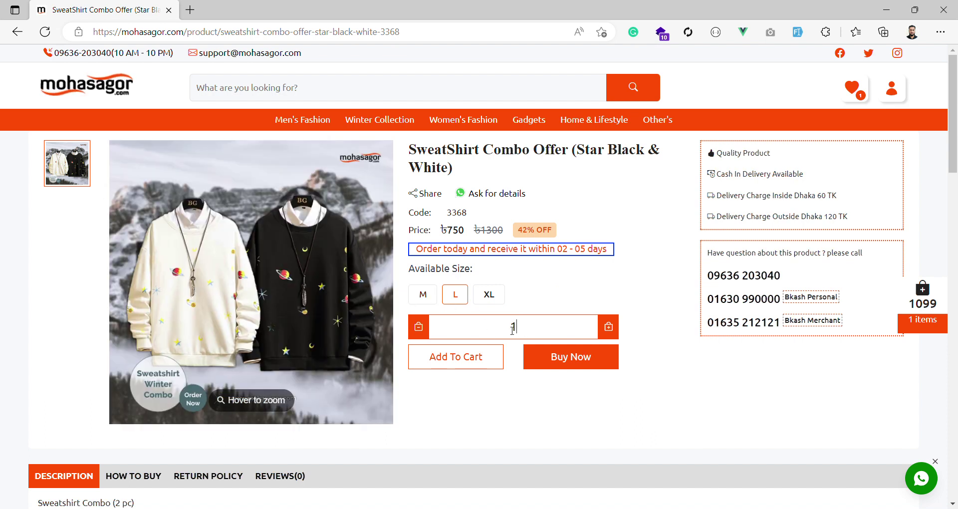
click(535, 332)
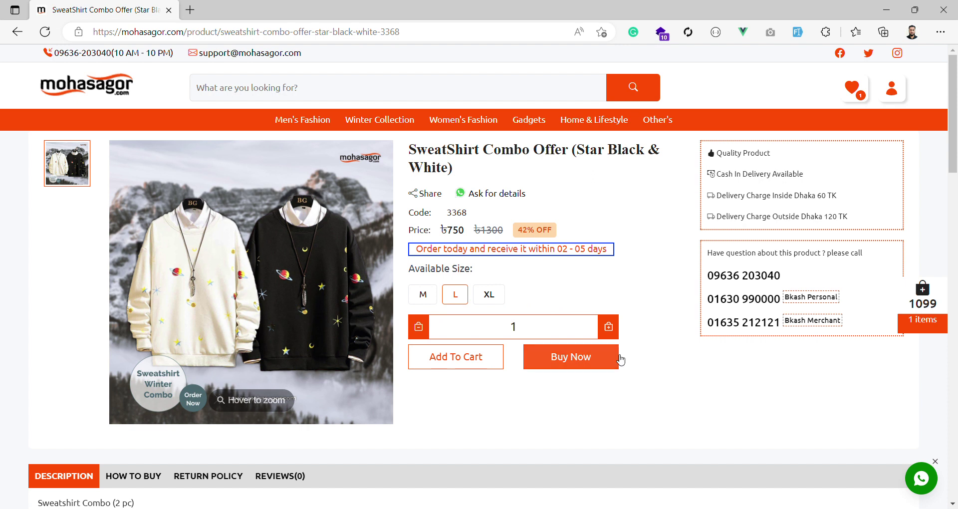
click(580, 359)
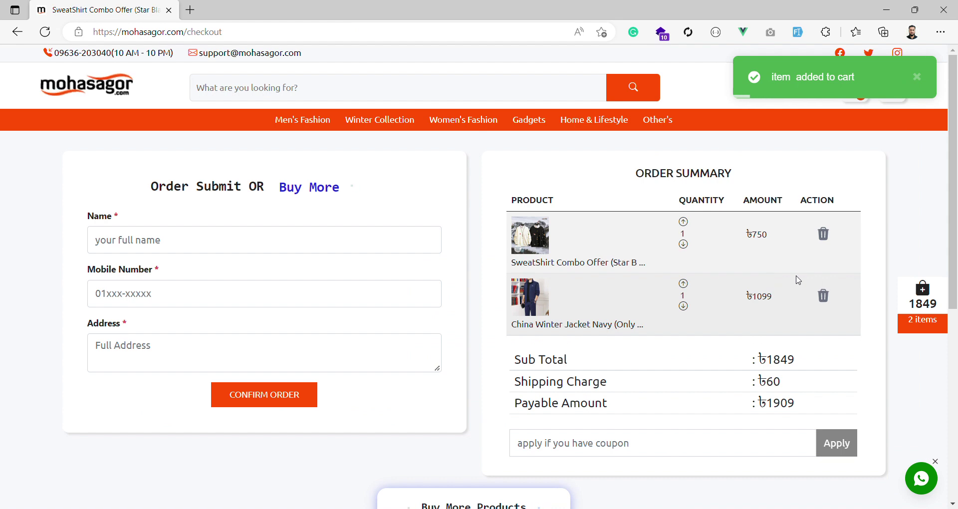
click(825, 298)
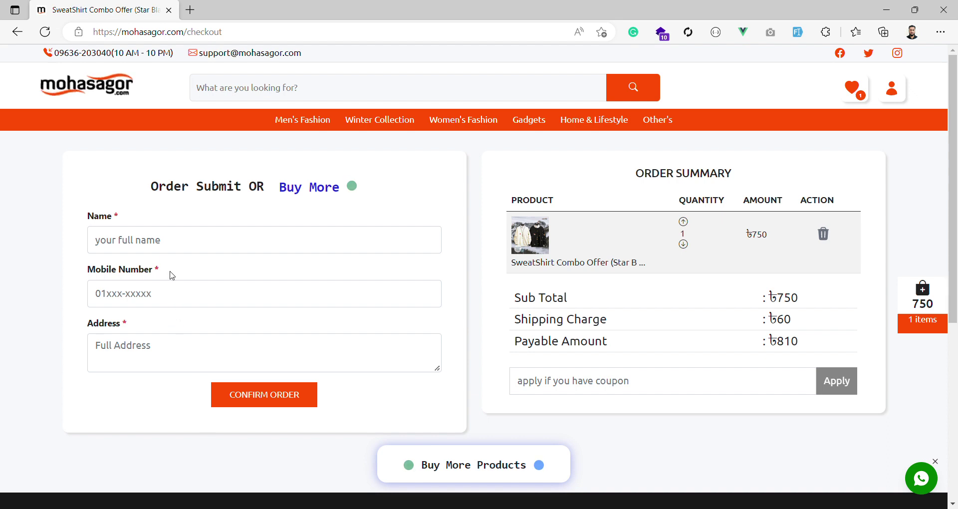
- Fill in the customer's full name, mobile number and full address in the order form
click(166, 249)
click(165, 282)
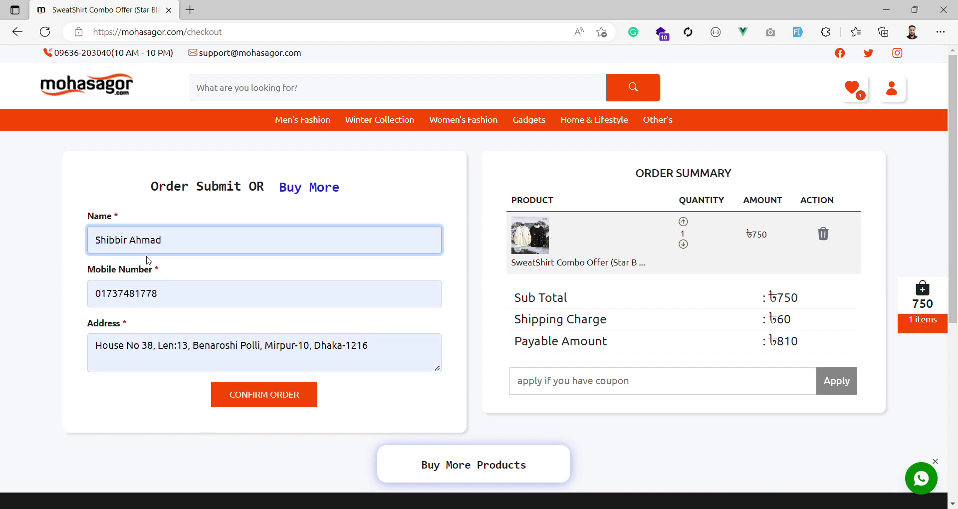
drag(172, 242, 48, 242)
click(51, 250)
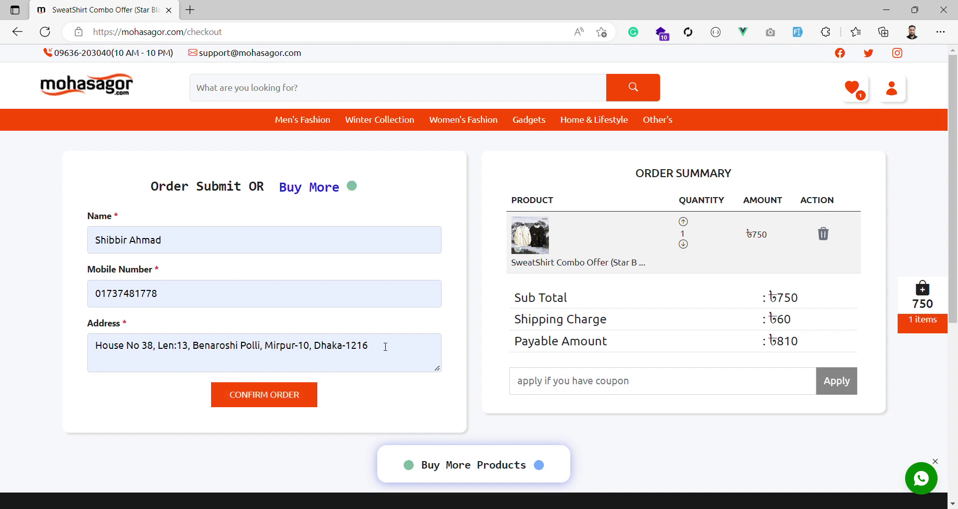
drag(376, 350, 83, 349)
click(91, 349)
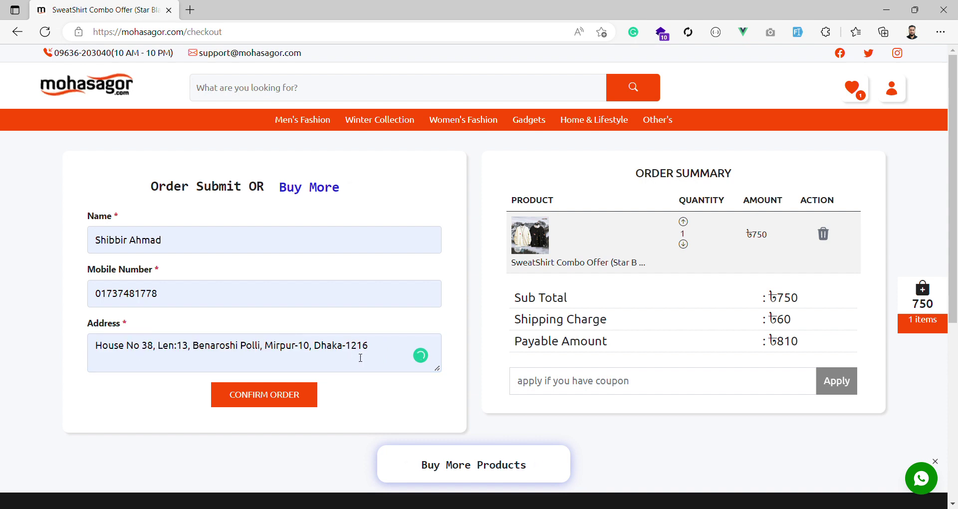
- Replace the full address with only the city dhaka, clear it and enter it again to test the shipping charge
drag(383, 350, 26, 367)
key(BackSpace)
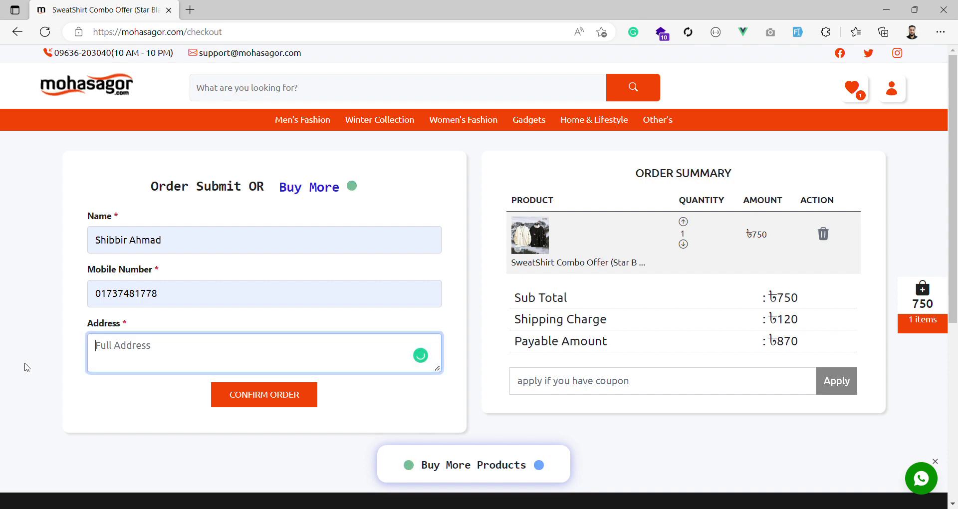
text(dhaka)
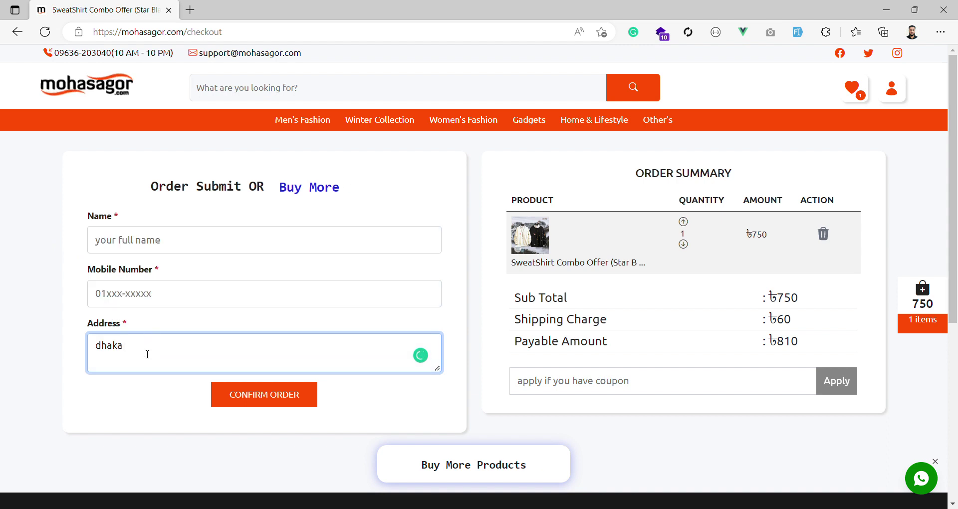
key(BackSpace)
key(BackSpace)
key(BackSpace)
key(BackSpace)
key(BackSpace)
text(dhaksa)
- Replace the city in the address with sylhet to test the shipping charge, and clear the address
key(BackSpace)
key(BackSpace)
key(BackSpace)
key(BackSpace)
key(BackSpace)
key(BackSpace)
text(syleht)
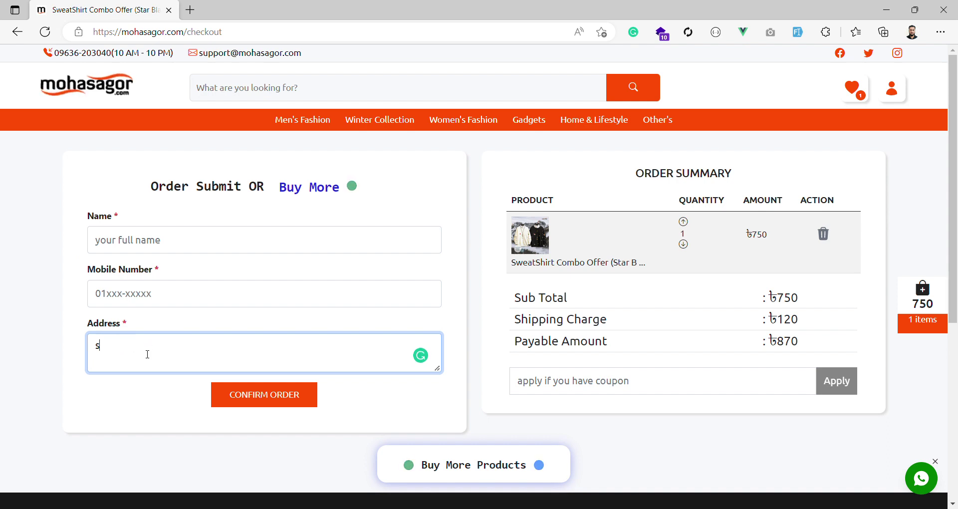
key(BackSpace)
key(BackSpace)
text(het)
key(BackSpace)
key(BackSpace)
key(BackSpace)
key(BackSpace)
key(BackSpace)
key(BackSpace)
- Fill in the customer's name, mobile number and address, adding Dhaka on a second address line
click(157, 205)
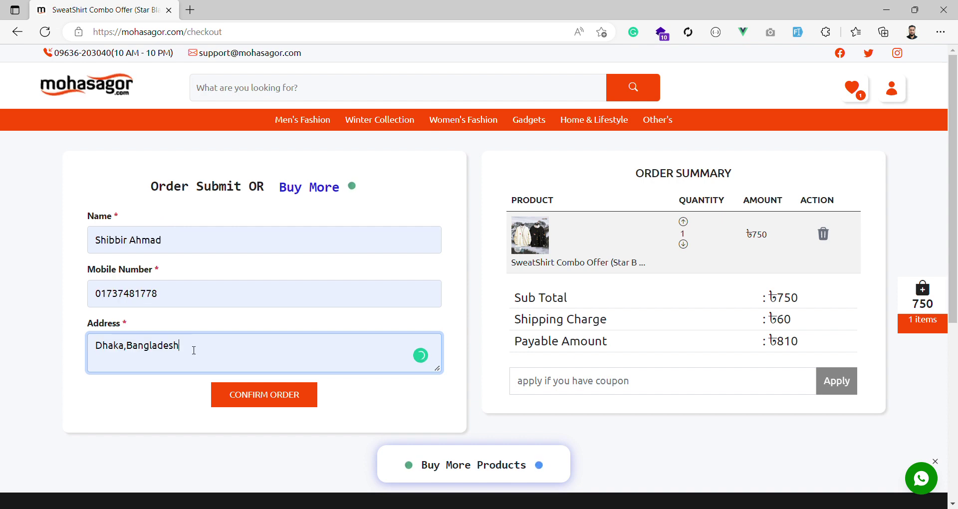
key(Return)
text(Dhaka)
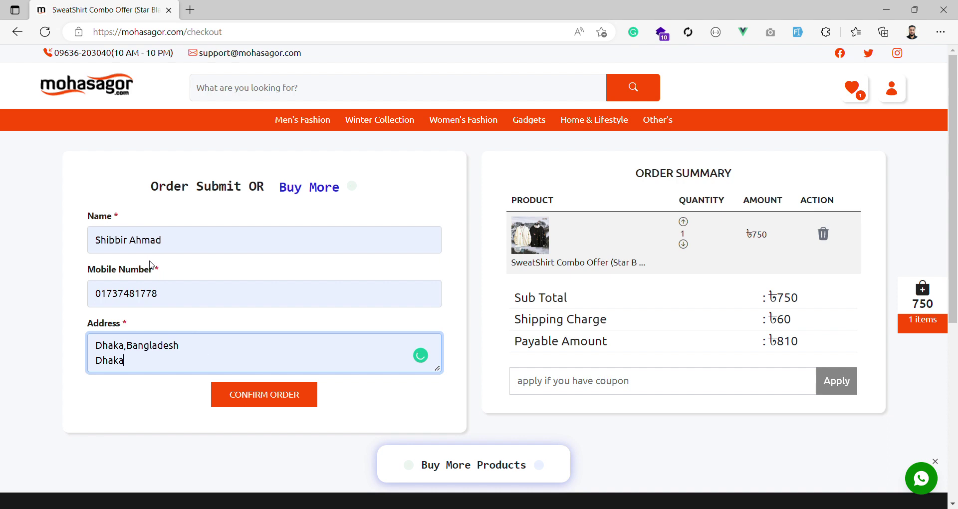
- Confirm the order for the sweatshirt combo with the entered customer details
scroll(284, 332, down, 1)
scroll(284, 332, up, 1)
click(287, 396)
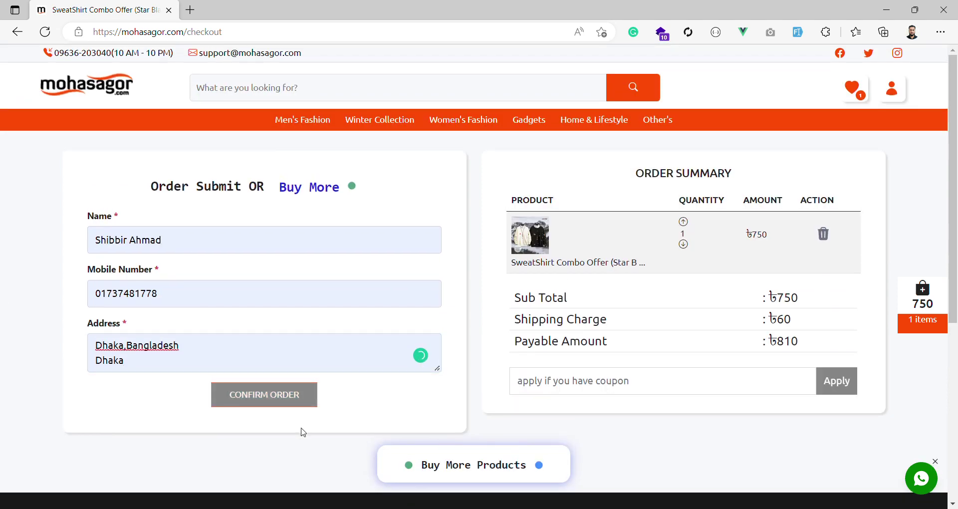